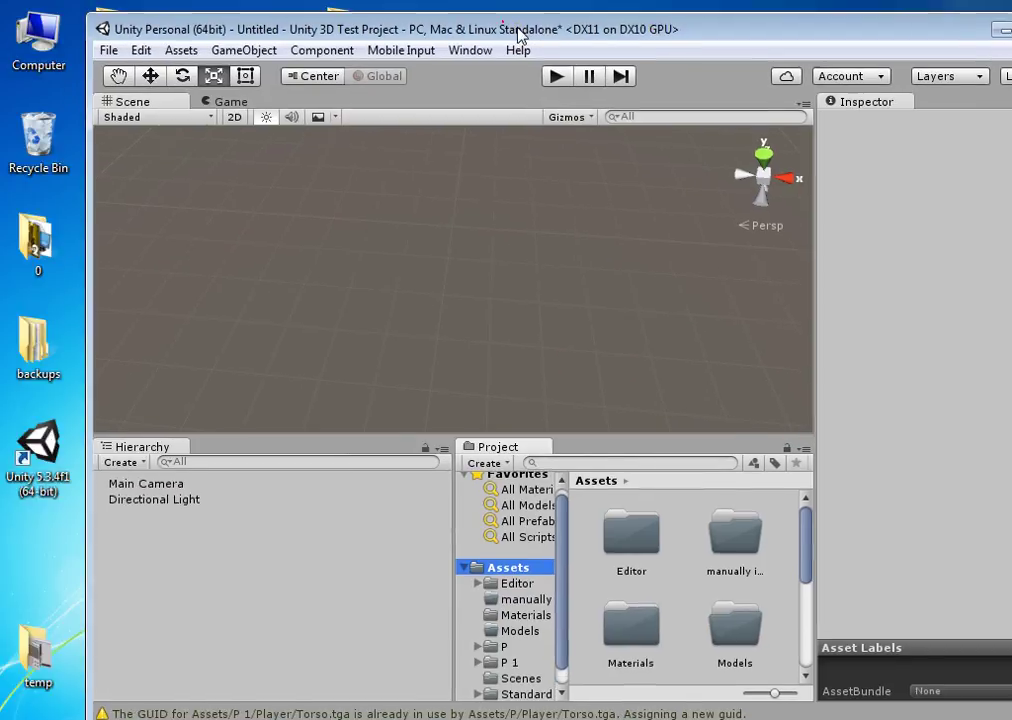
Step: Create a new folder named 'sounds' in the project's Assets
left_click_drag(588, 12, 503, 22)
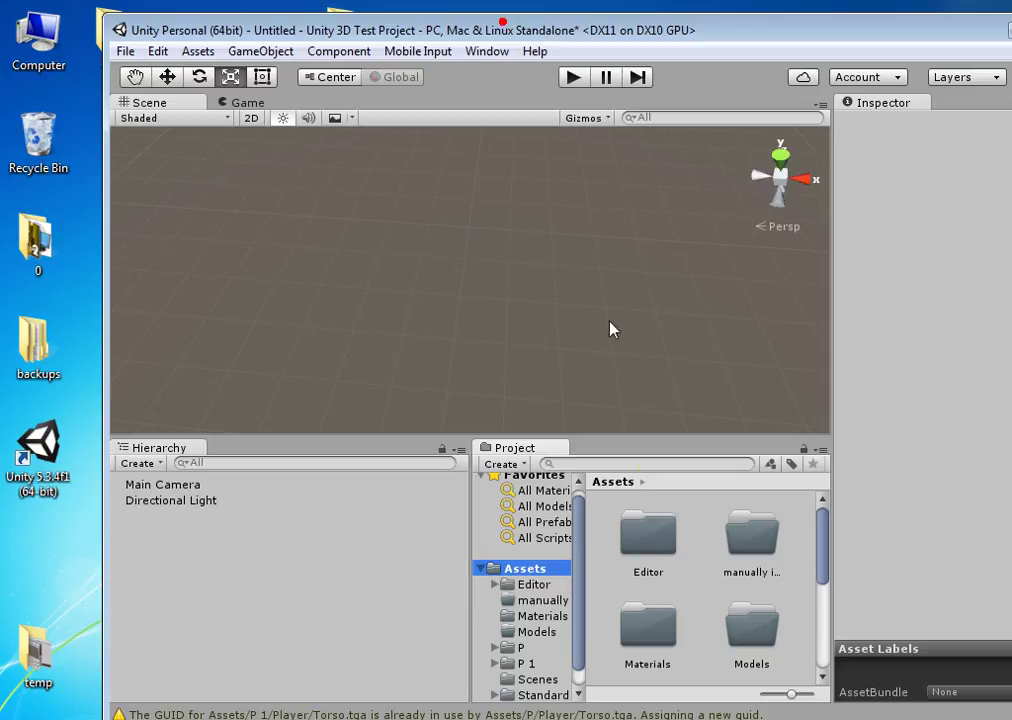
right_click(535, 567)
mouse_move(600, 199)
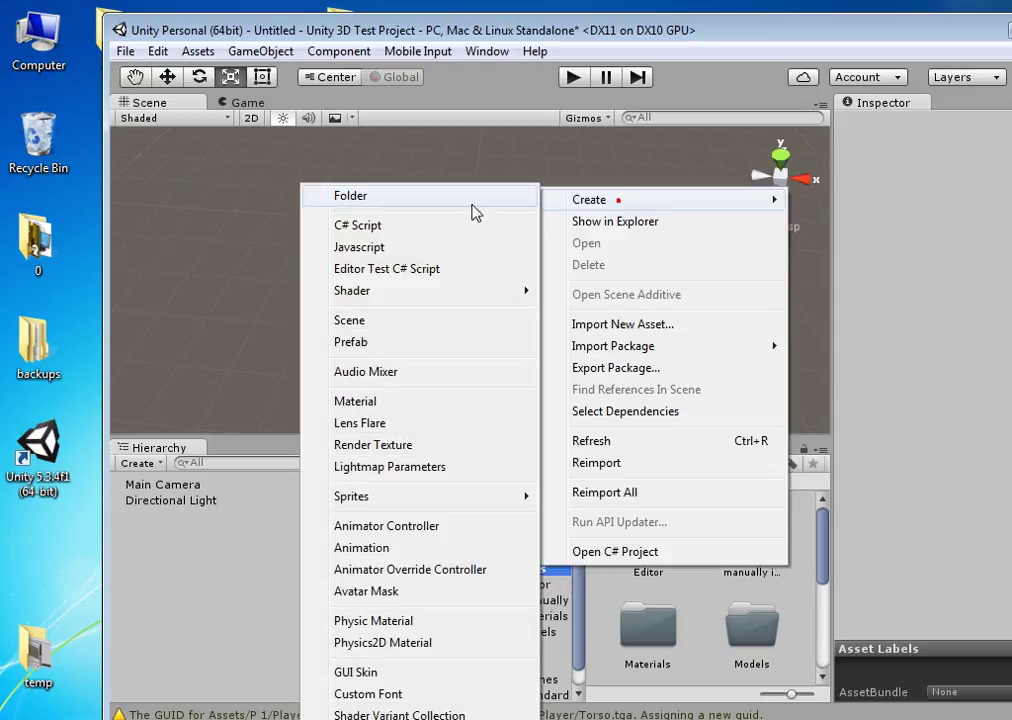
left_click(463, 200)
type("sounds")
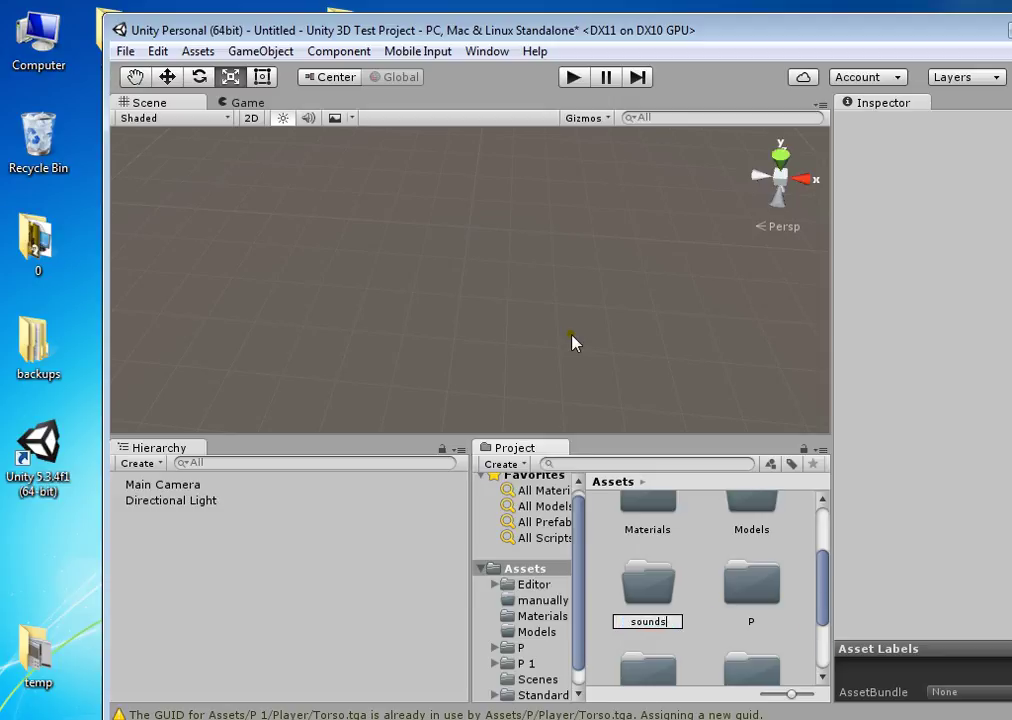
key("Return")
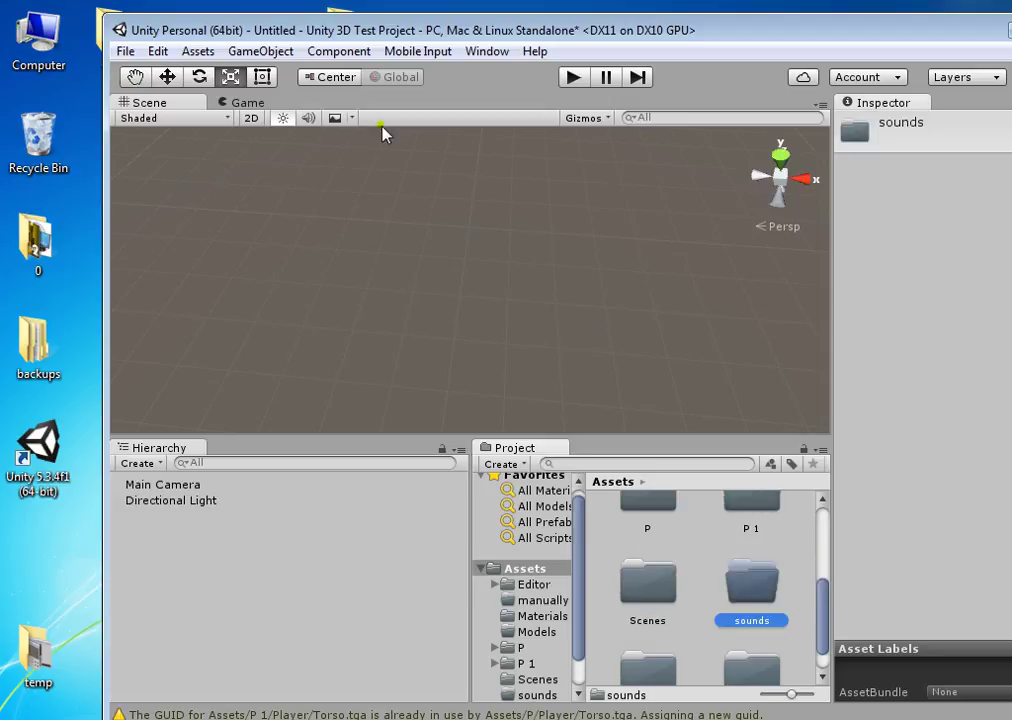
Step: Import Test.mp3 from the desktop into the sounds folder as the Test audio clip
left_click_drag(330, 28, 470, 28)
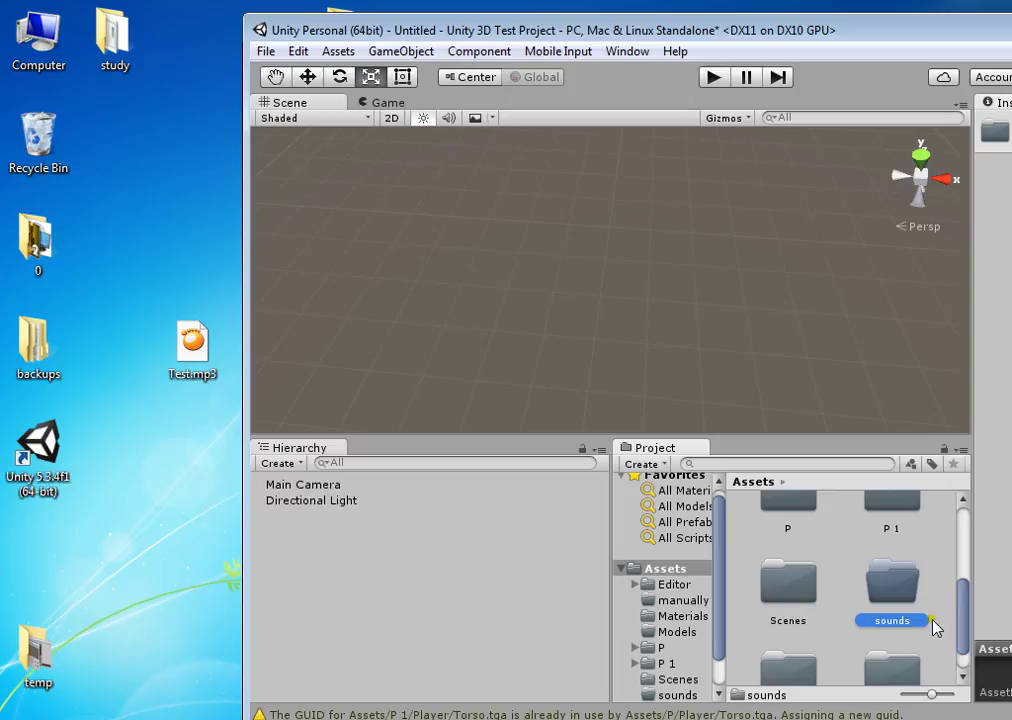
double_click(915, 610)
mouse_move(378, 33)
left_mouse_down()
mouse_move(470, 25)
mouse_move(429, 25)
left_mouse_up()
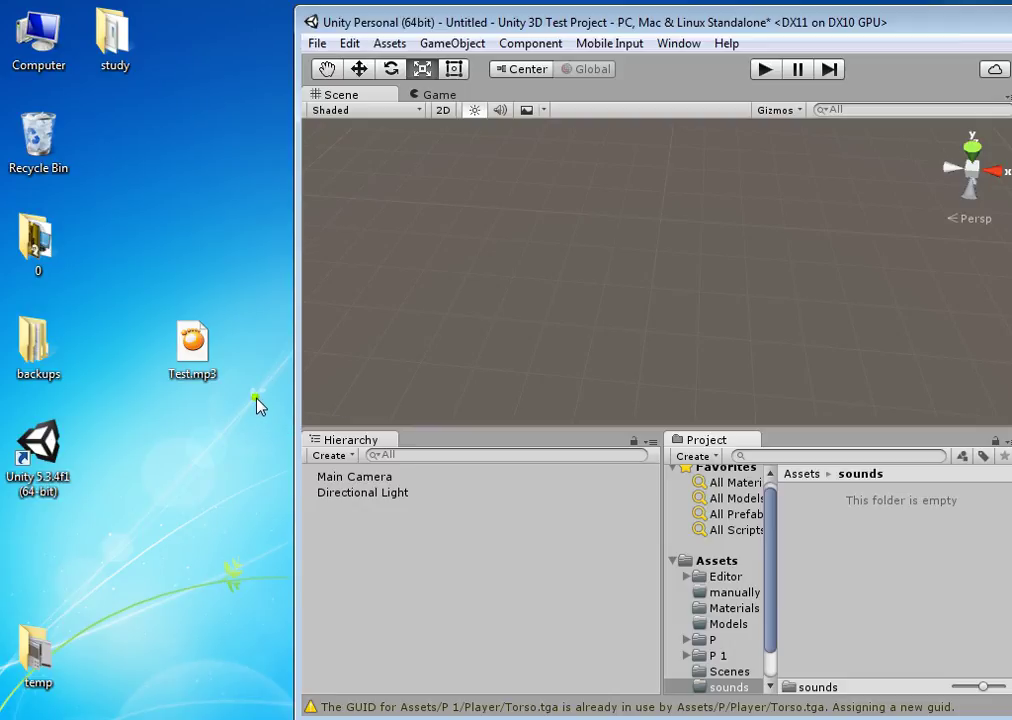
mouse_move(192, 342)
left_mouse_down()
mouse_move(187, 333)
mouse_move(880, 542)
left_mouse_up()
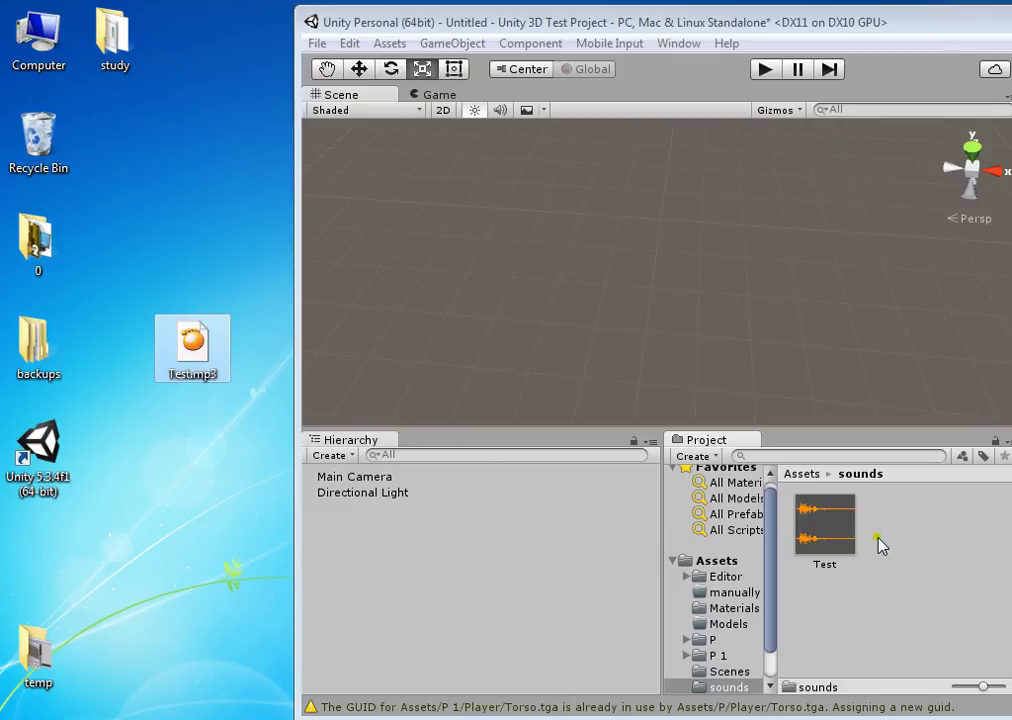
left_click_drag(548, 30, 524, 28)
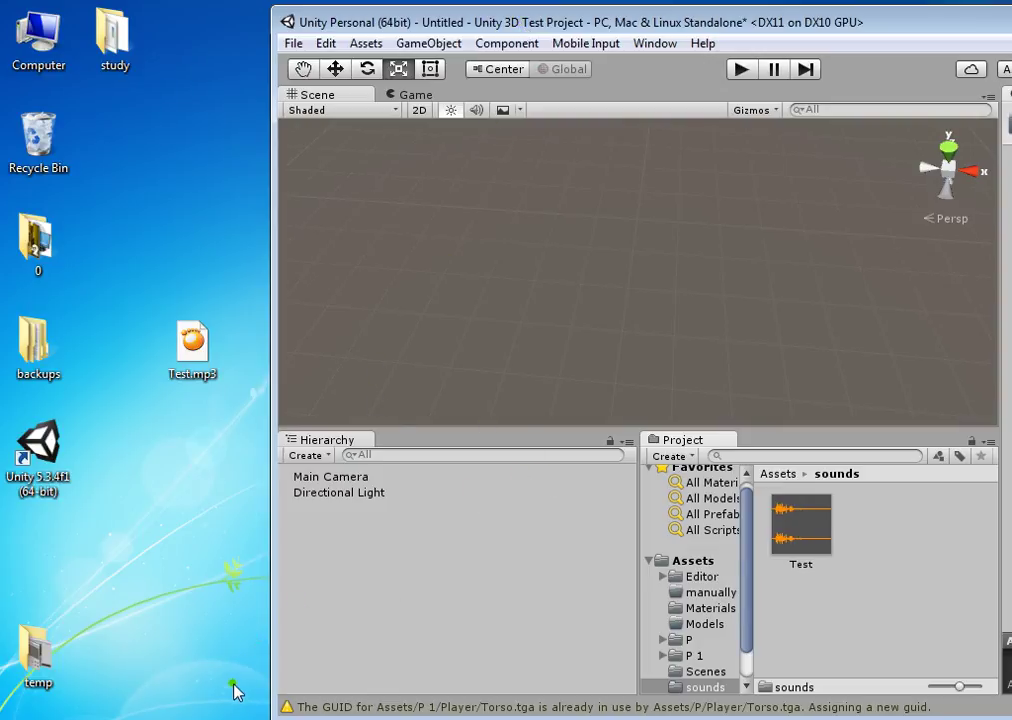
Step: Read the supported audio formats note down to soundsnap.com, then minimize Notepad
mouse_move(240, 214)
left_mouse_down()
mouse_move(205, 225)
mouse_move(227, 233)
left_mouse_up()
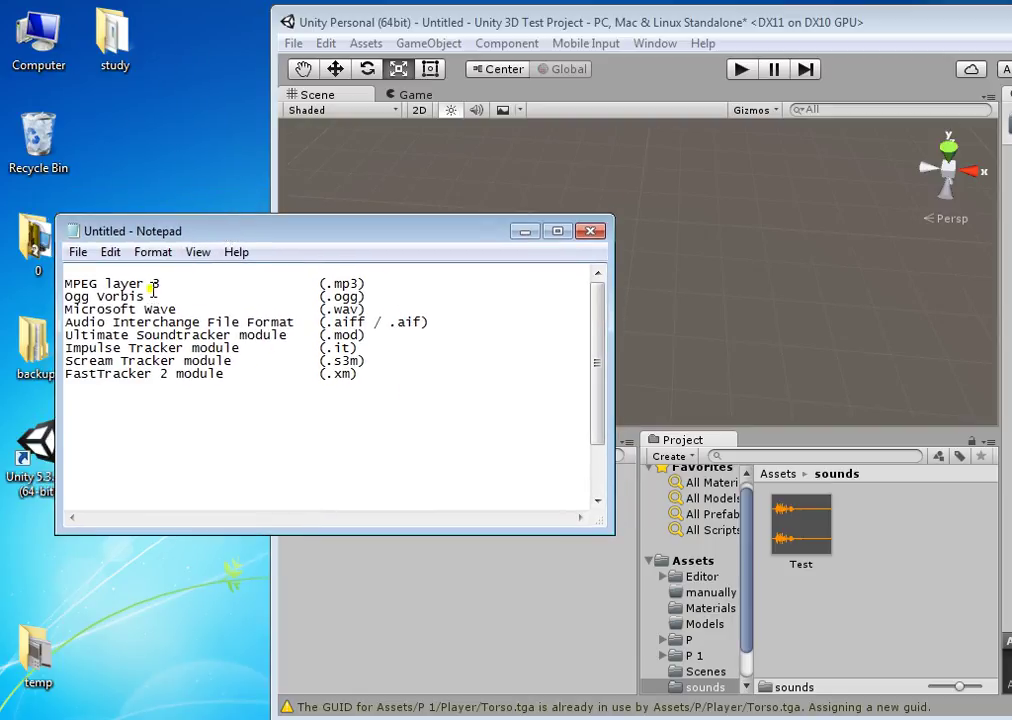
left_click_drag(307, 231, 304, 216)
left_click_drag(594, 296, 594, 395)
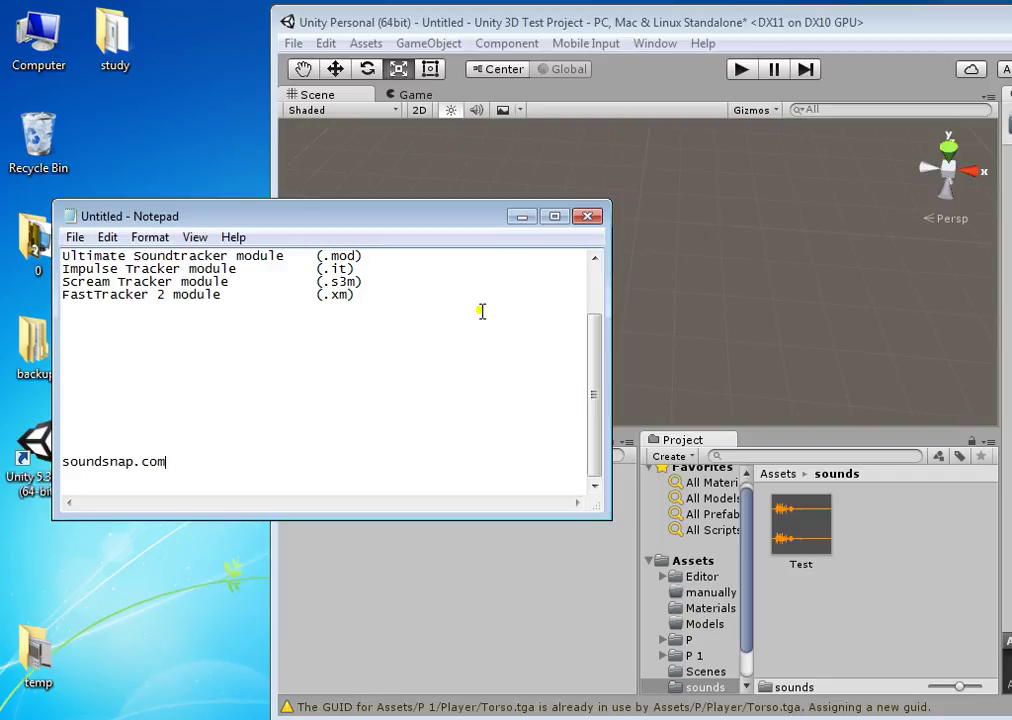
left_click(518, 226)
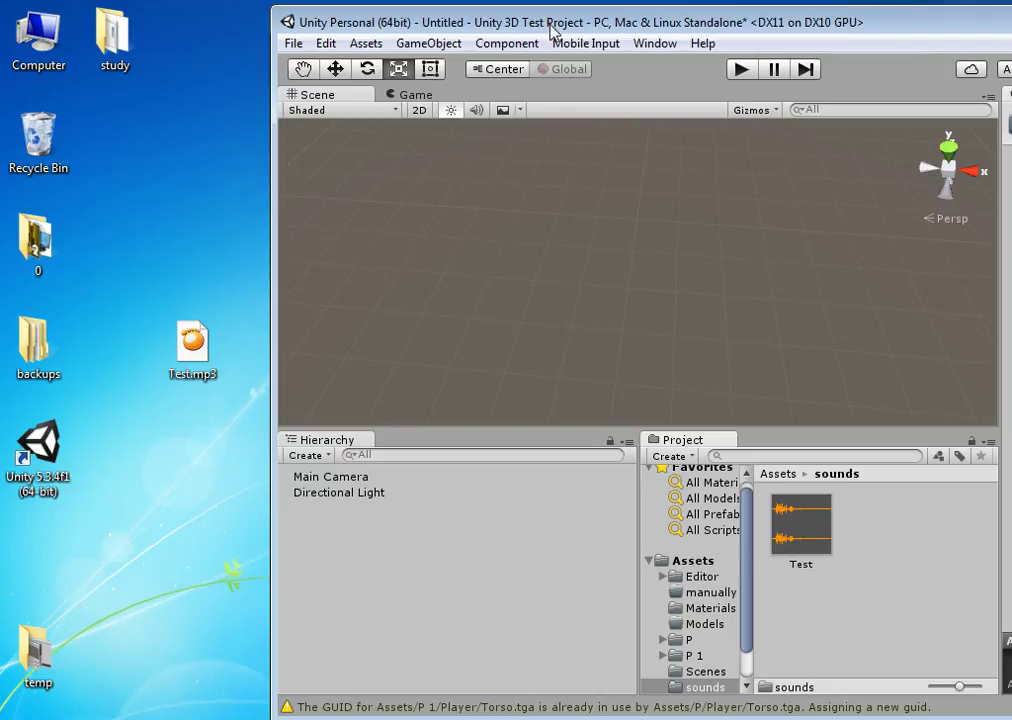
Step: Maximize Unity and add a GameObject > Audio > Audio Source object to the scene
left_click_drag(524, 24, 461, 27)
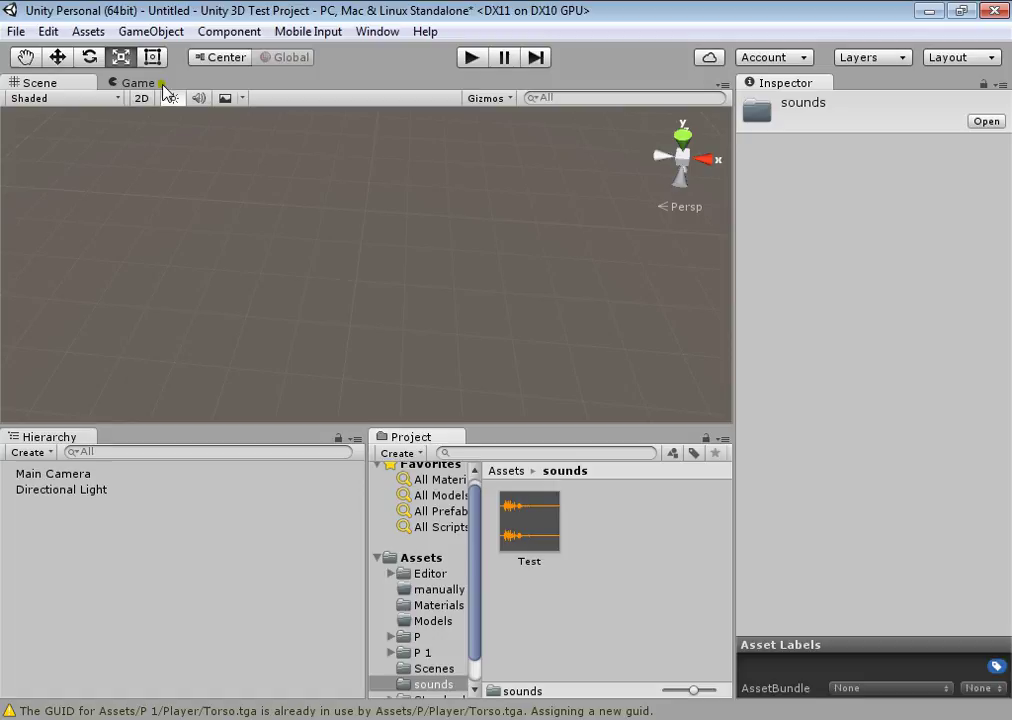
left_click(164, 36)
mouse_move(170, 163)
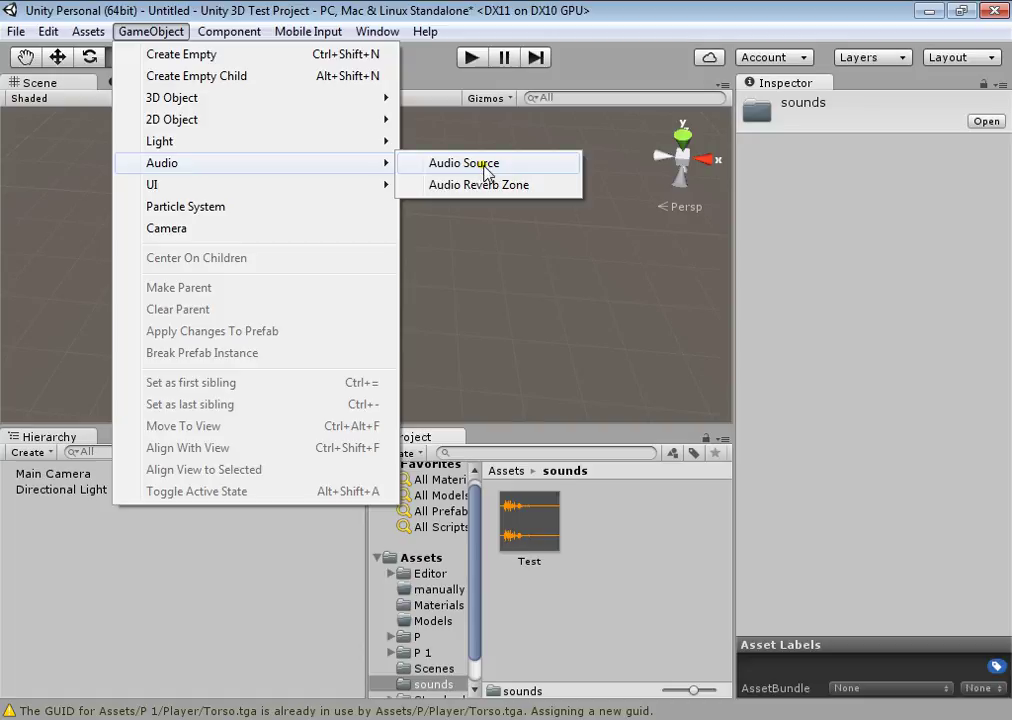
left_click(487, 171)
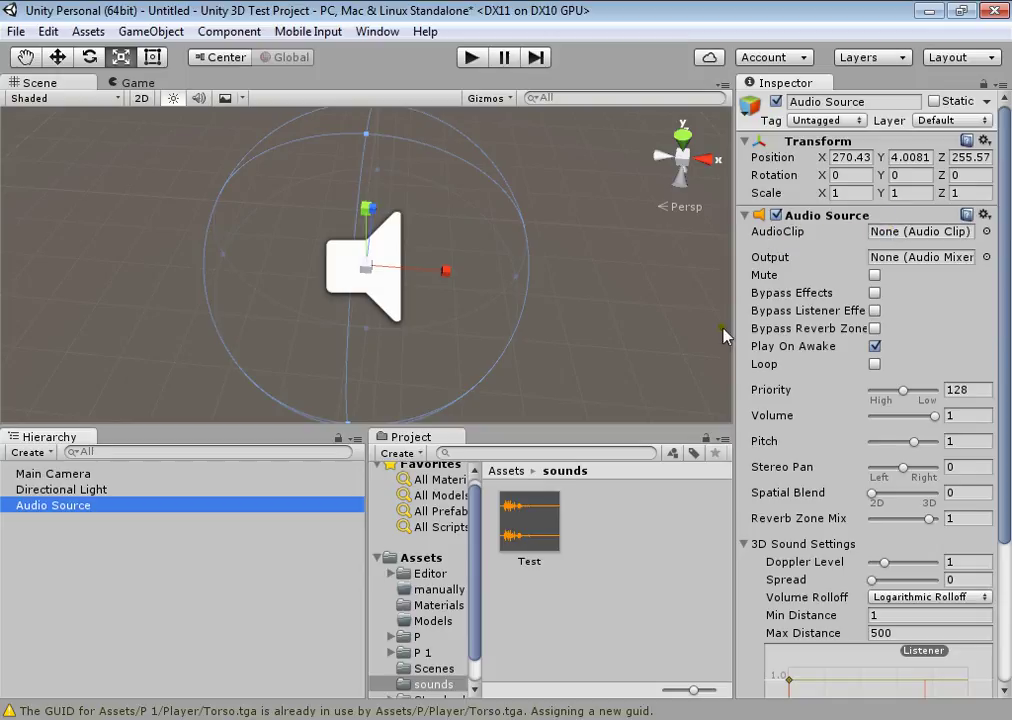
Step: Assign the Test clip to the Audio Source's AudioClip field, leaving Play On Awake enabled
left_click_drag(528, 530, 900, 233)
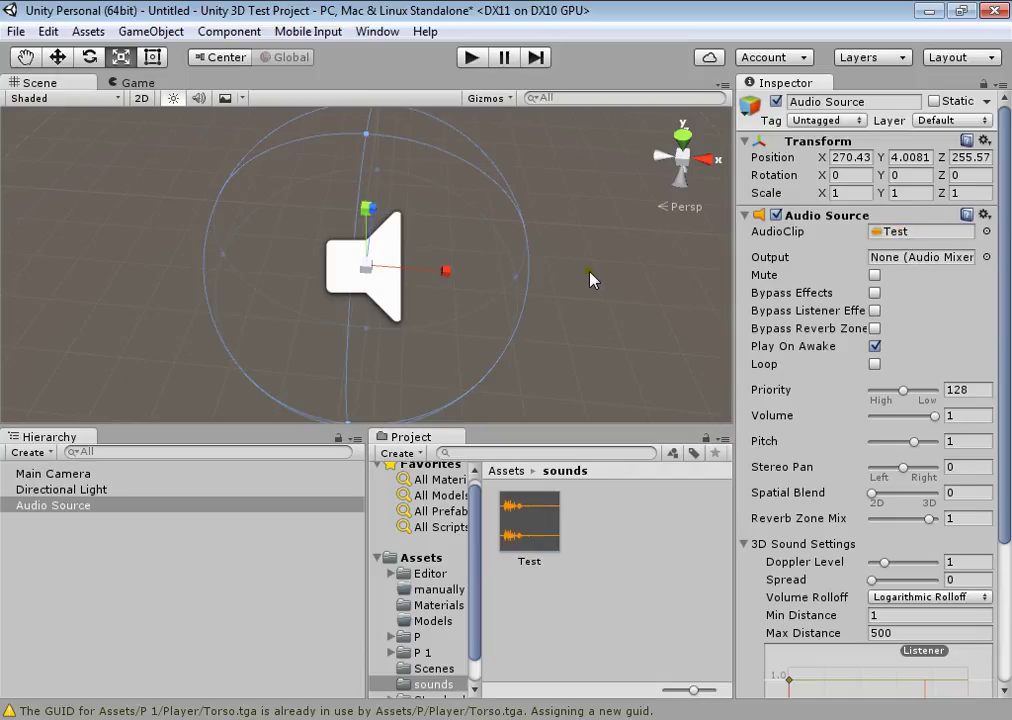
left_click_drag(1004, 193, 1004, 238)
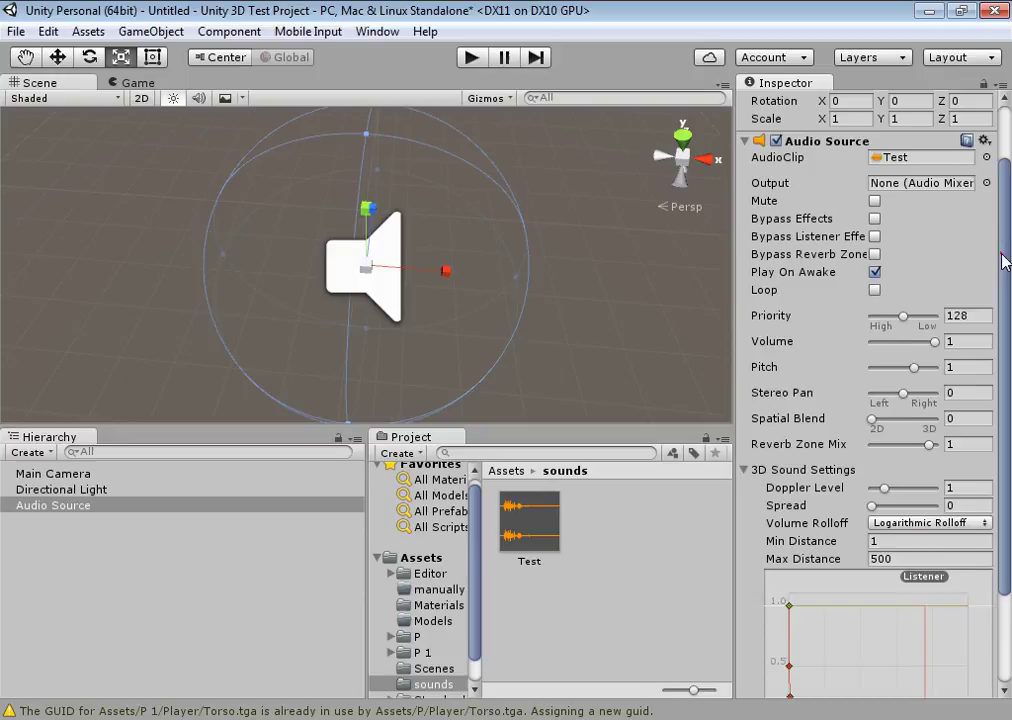
left_click_drag(996, 262, 997, 214)
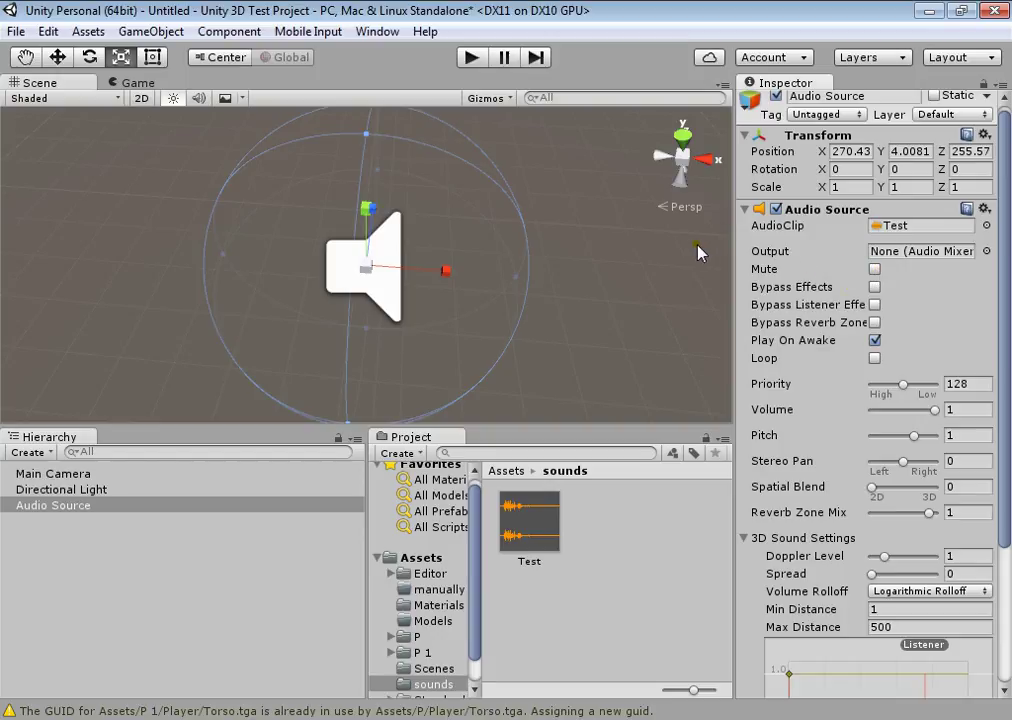
Step: Raise the Audio Source slightly on Y with the Move tool, then frame the Main Camera
right_click_drag(590, 281, 265, 203)
left_click_drag(265, 203, 337, 214, "alt")
key("w")
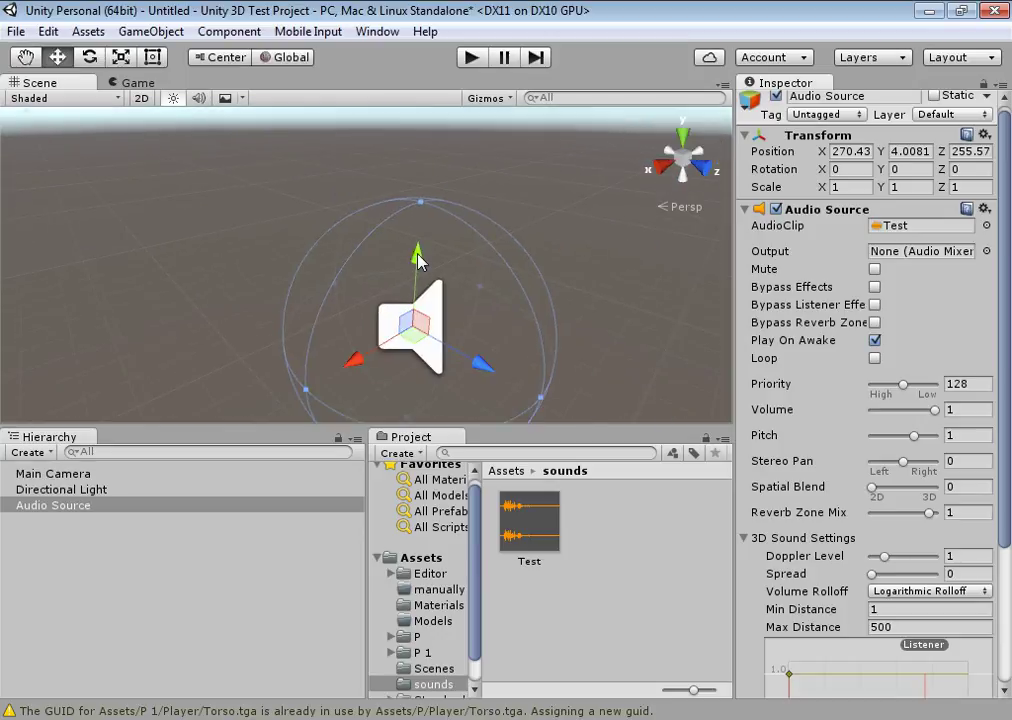
left_click_drag(422, 320, 393, 293)
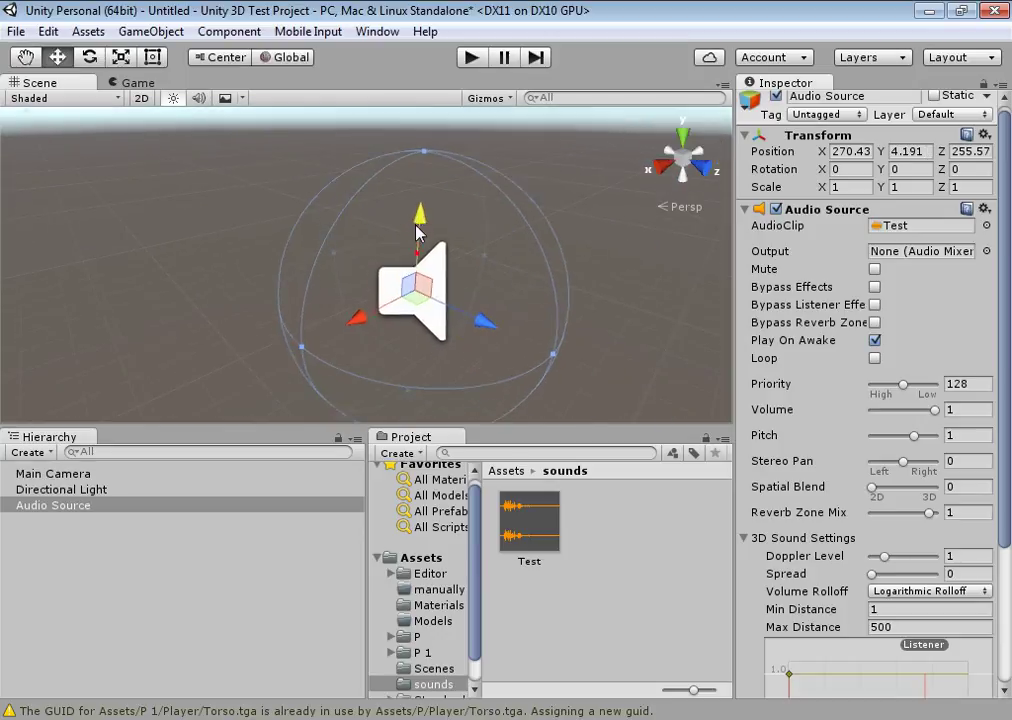
left_click(111, 473)
key("f")
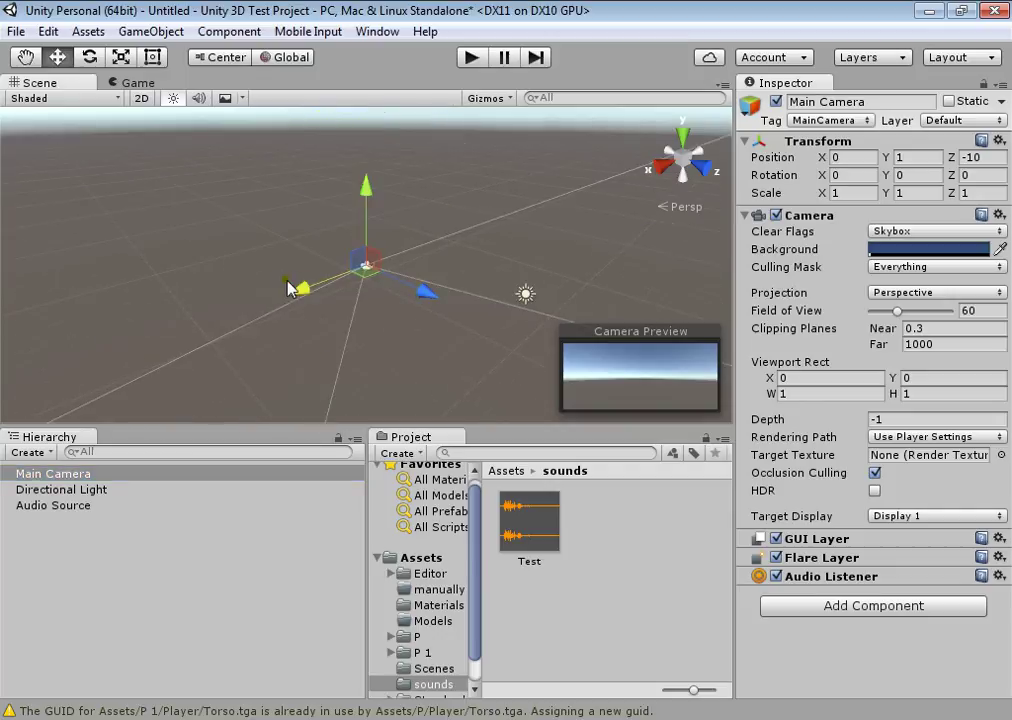
mouse_move(290, 288)
left_mouse_down("alt")
mouse_move(876, 376)
mouse_move(947, 372)
left_mouse_up("alt")
Step: Move the Audio Source along X and Z to X -98.4, Z 70.1, toward the camera
left_click(50, 505)
key("f")
left_click_drag(312, 318, 548, 175, "alt")
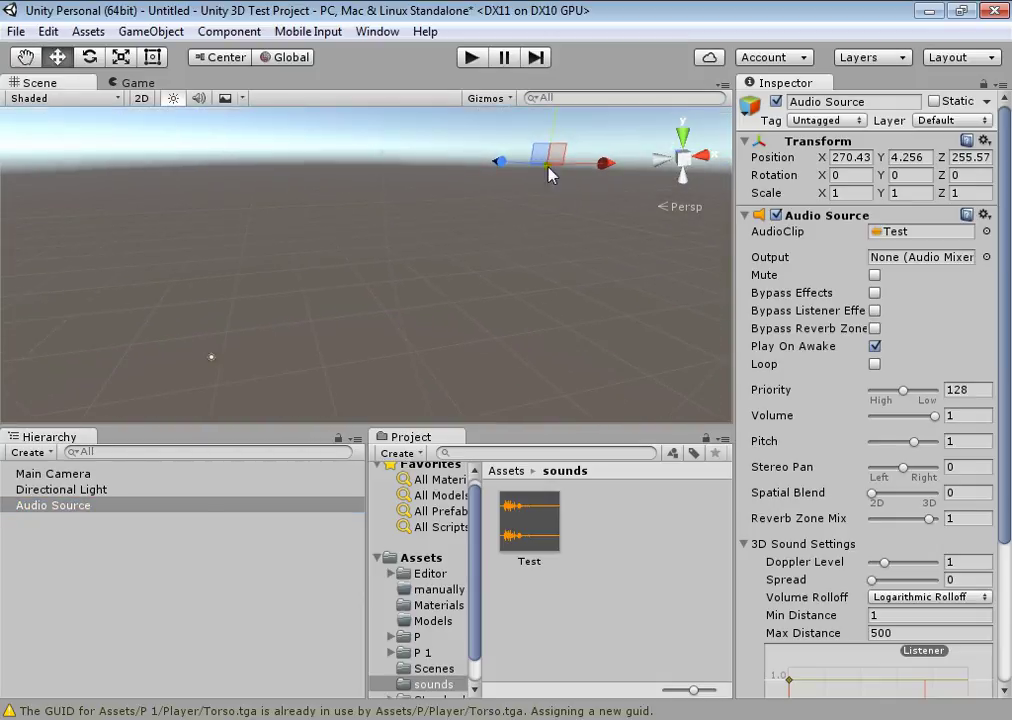
mouse_move(613, 170)
left_mouse_down()
mouse_move(92, 233)
mouse_move(68, 226)
left_mouse_up()
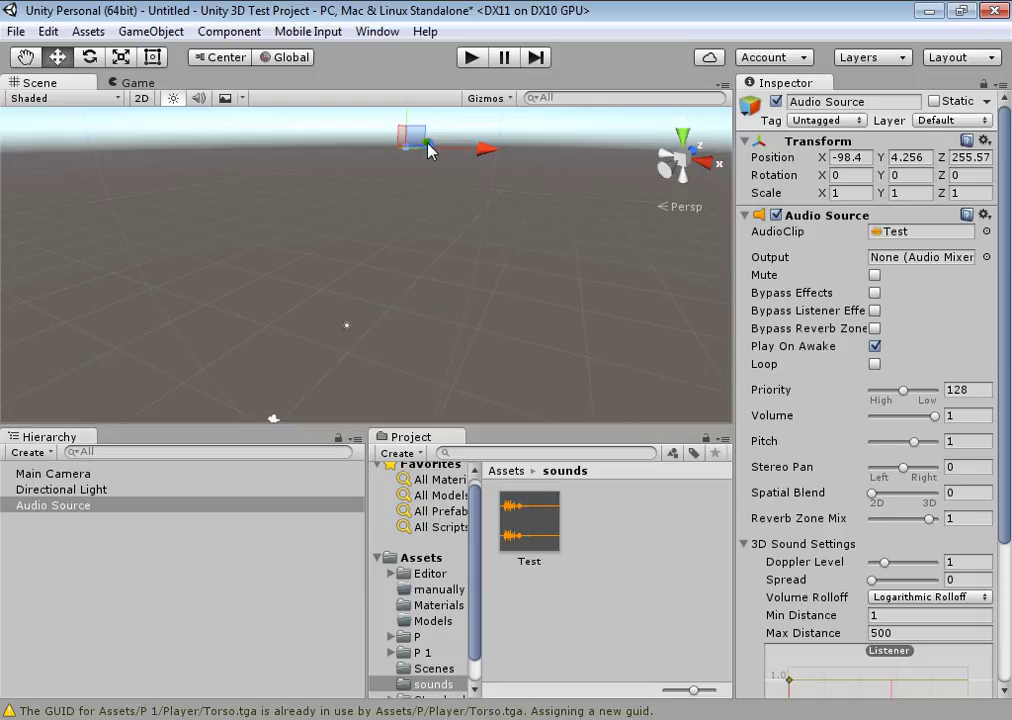
mouse_move(428, 148)
left_mouse_down()
mouse_move(350, 194)
mouse_move(334, 219)
mouse_move(267, 242)
left_mouse_up()
left_click(318, 373)
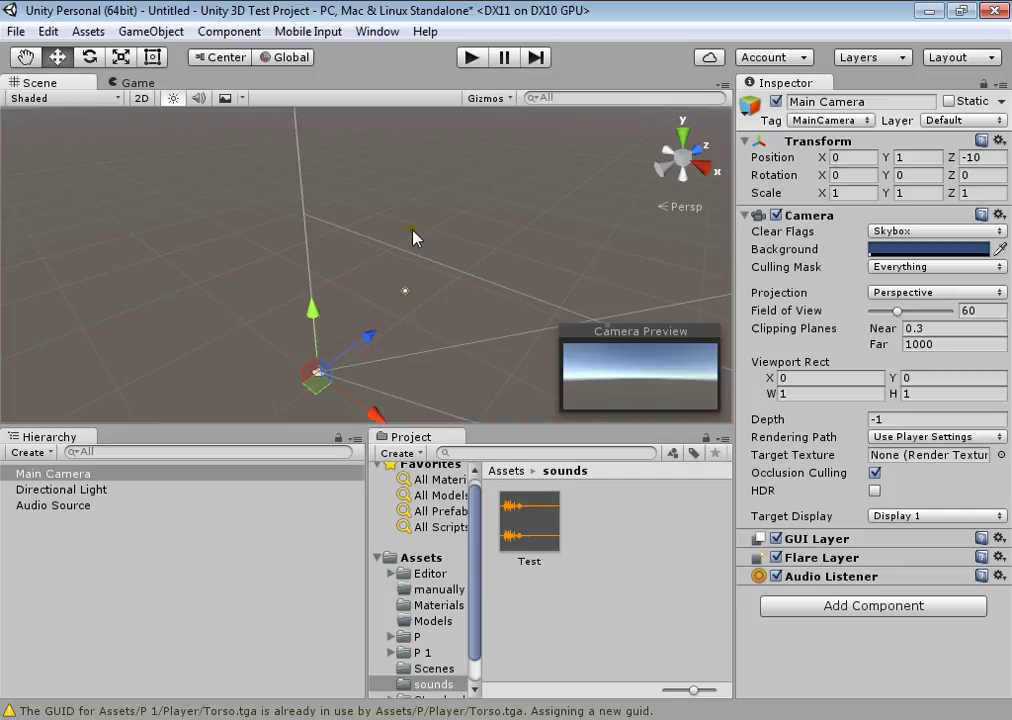
Step: Set the Audio Source's Transform Position to X 0, Y 0, Z -10
mouse_move(454, 258)
left_mouse_down("alt")
mouse_move(454, 172)
mouse_move(469, 196)
mouse_move(459, 255)
left_mouse_up("alt")
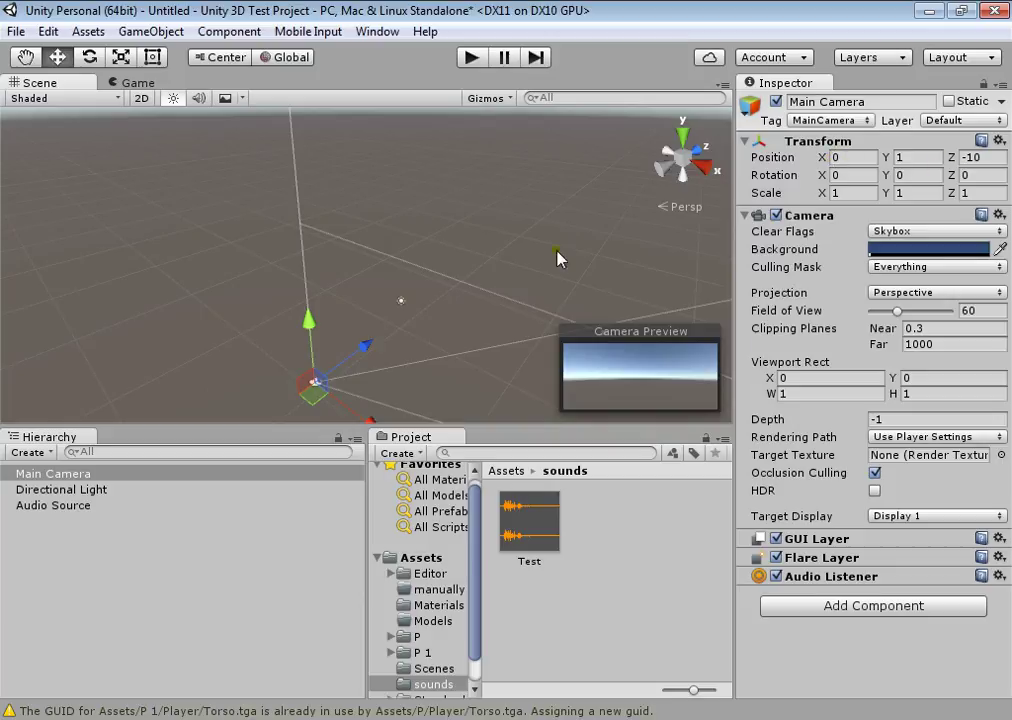
left_click_drag(557, 258, 346, 240, "alt")
left_click(78, 510)
left_click(850, 157)
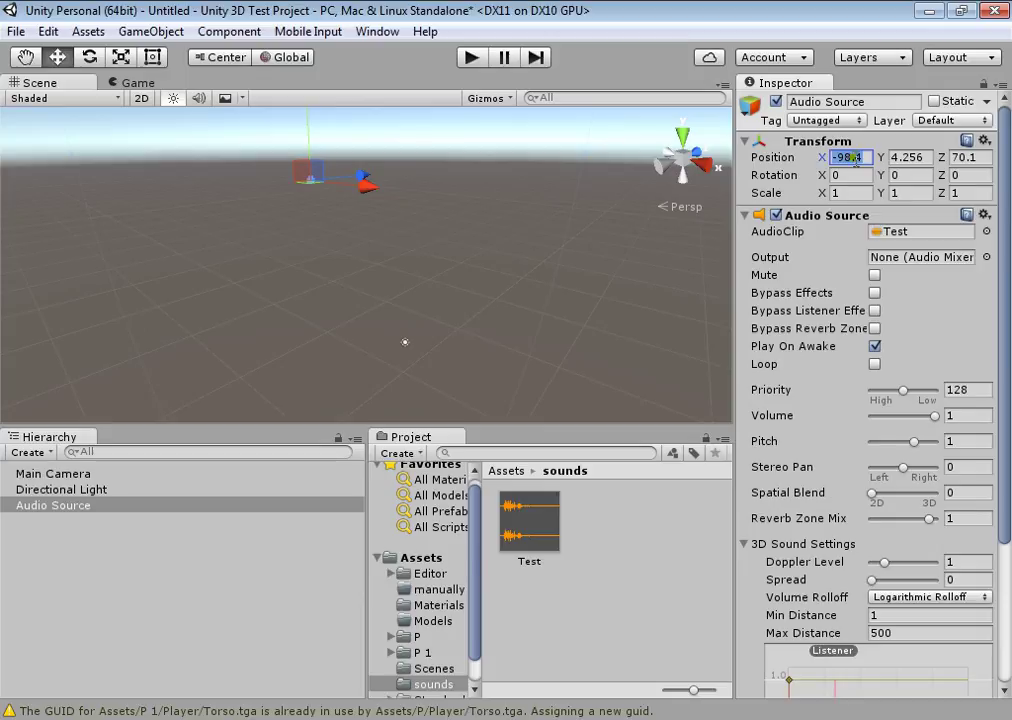
type("0")
left_click(892, 157)
type("0")
left_click(968, 158)
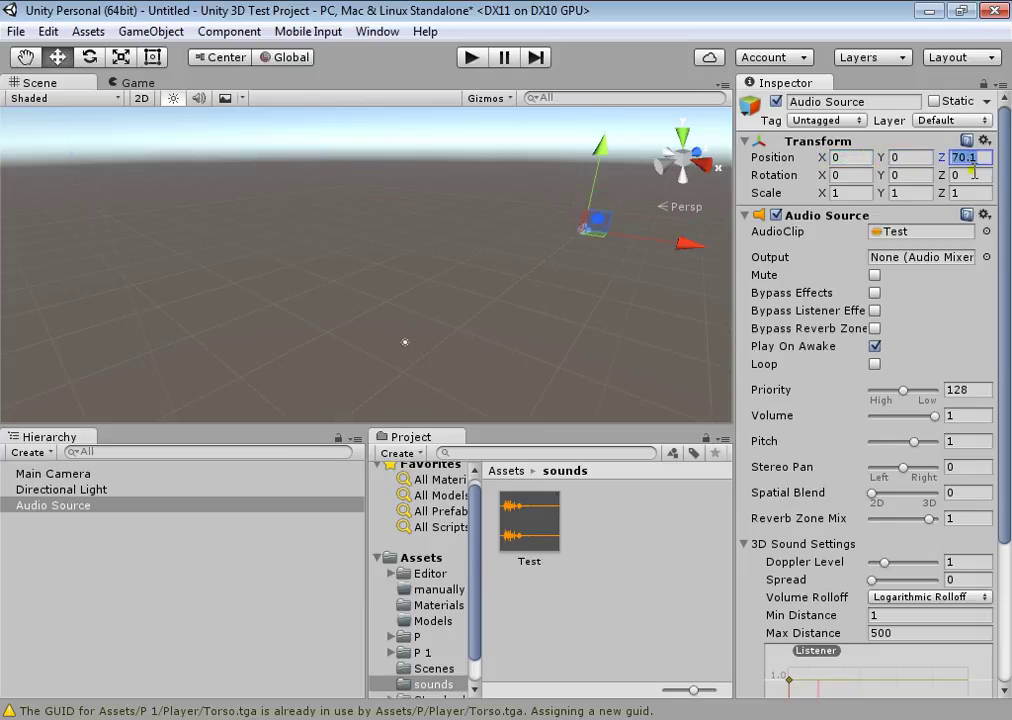
type("-10f")
Step: Orbit and zoom in to inspect the Audio Source beside the Main Camera
left_click_drag(97, 220, 137, 456, "alt")
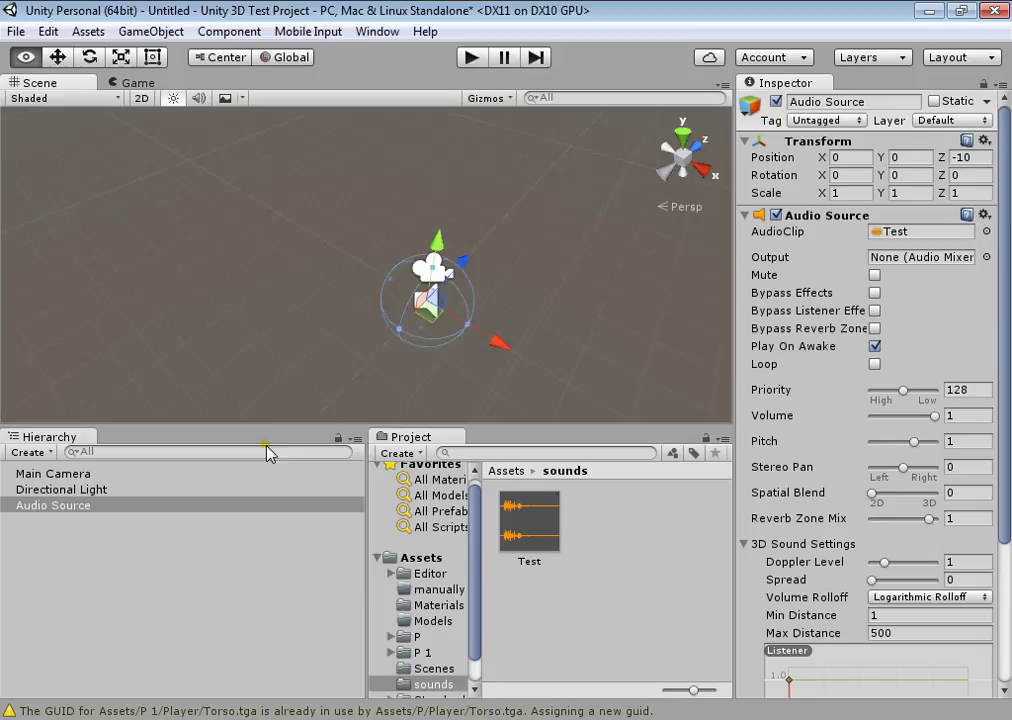
left_click_drag(137, 456, 265, 397, "alt")
scroll(181, 388, "up", 2)
scroll(151, 390, "up", 2)
scroll(163, 393, "up", 2)
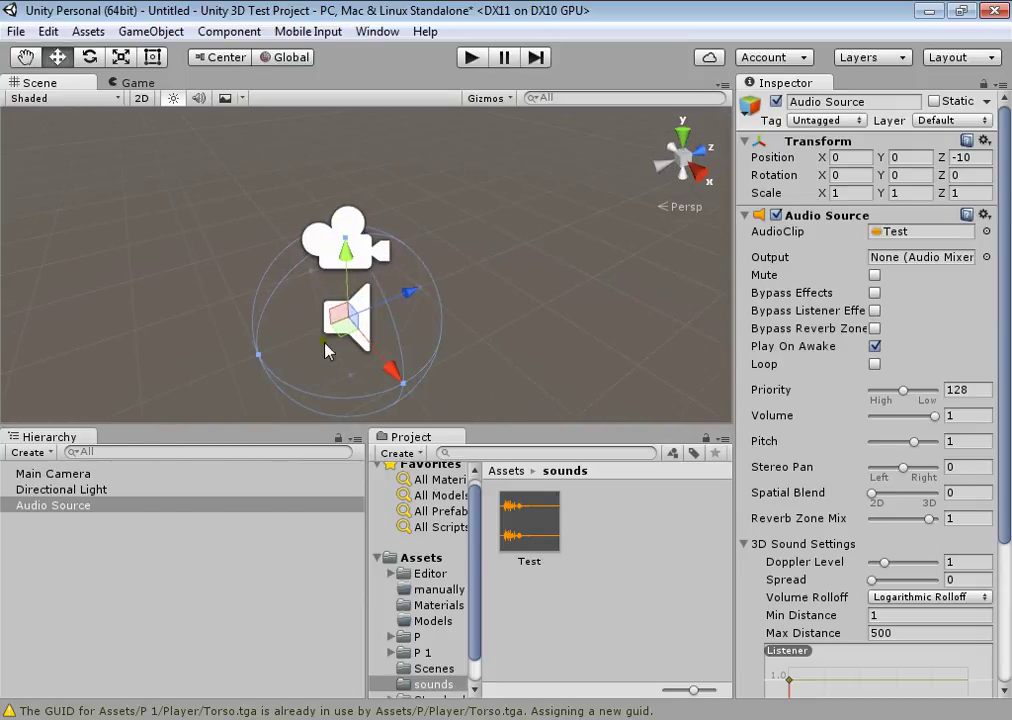